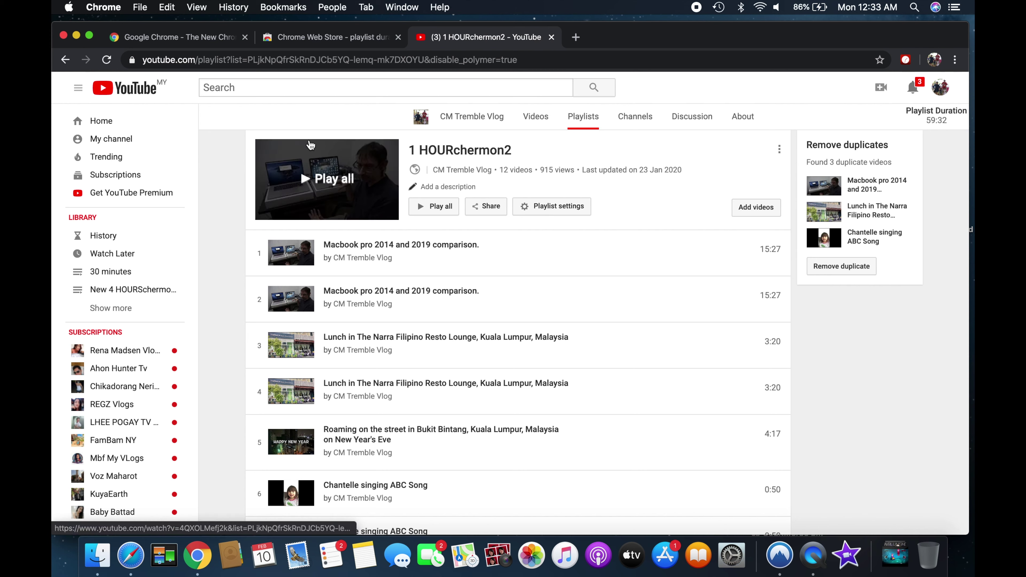
Step: Open the "LittleBigPlanet™3 story continuation" video from the channel's uploaded videos
click(144, 139)
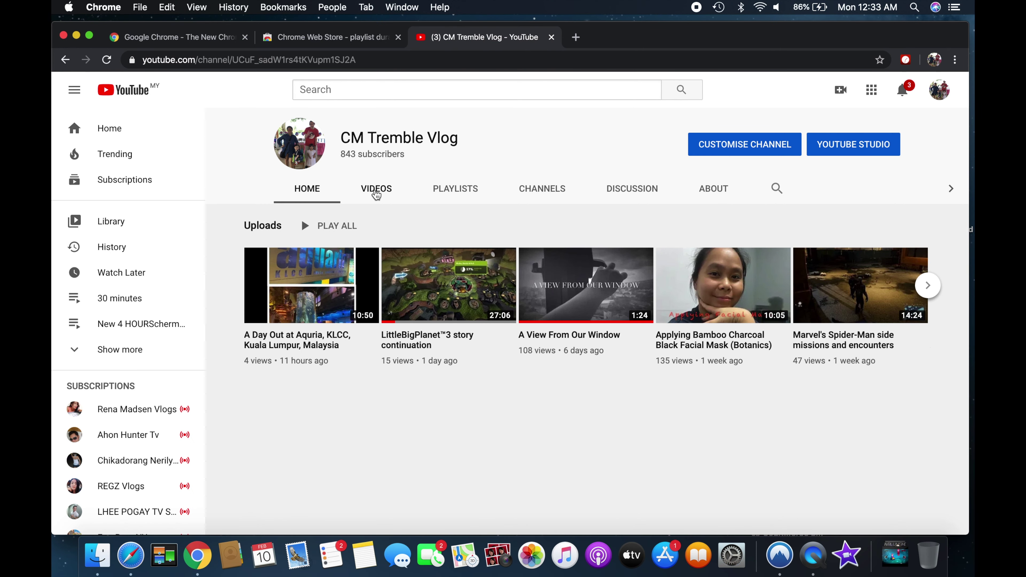
click(374, 193)
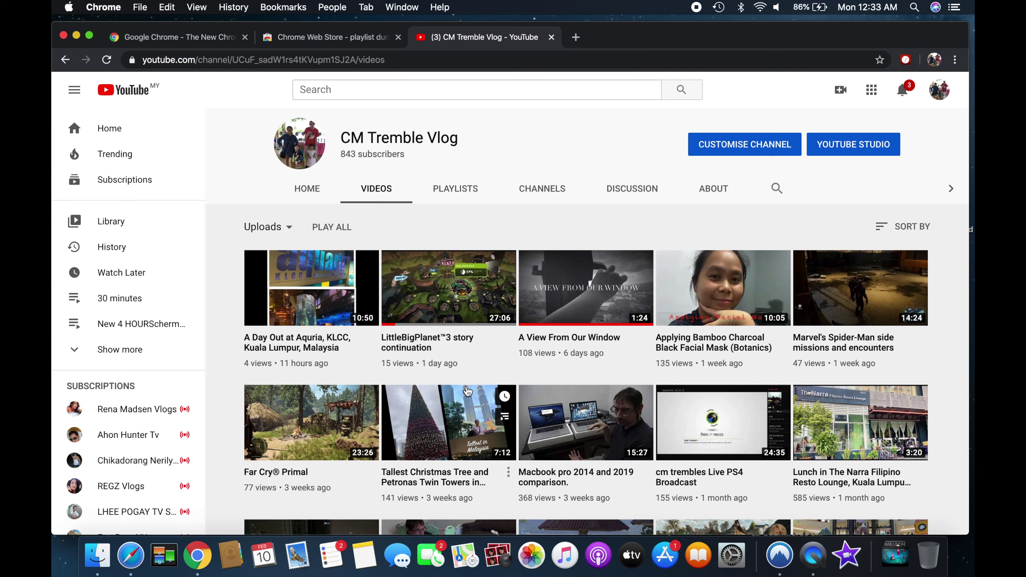
scroll(467, 391, down, 3)
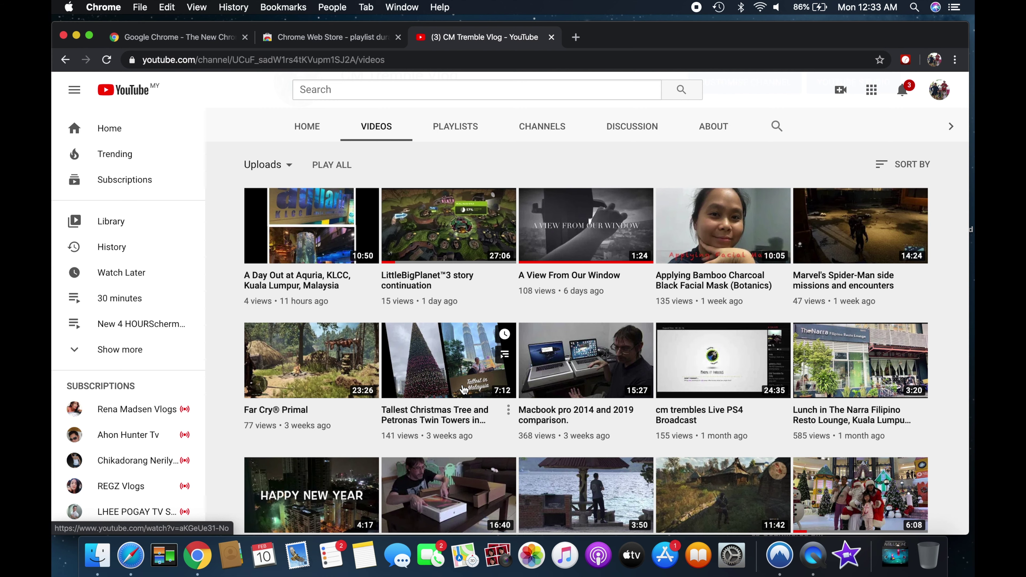
click(465, 249)
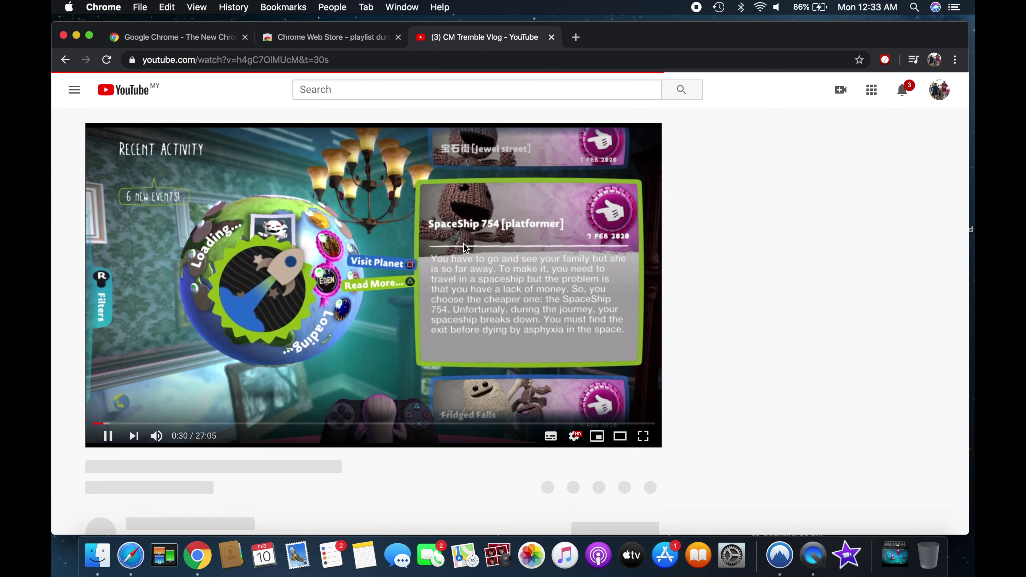
Step: Save the LittleBigPlanet™3 video to a new public playlist named "New 30 minutes"
scroll(466, 247, down, 2)
click(610, 425)
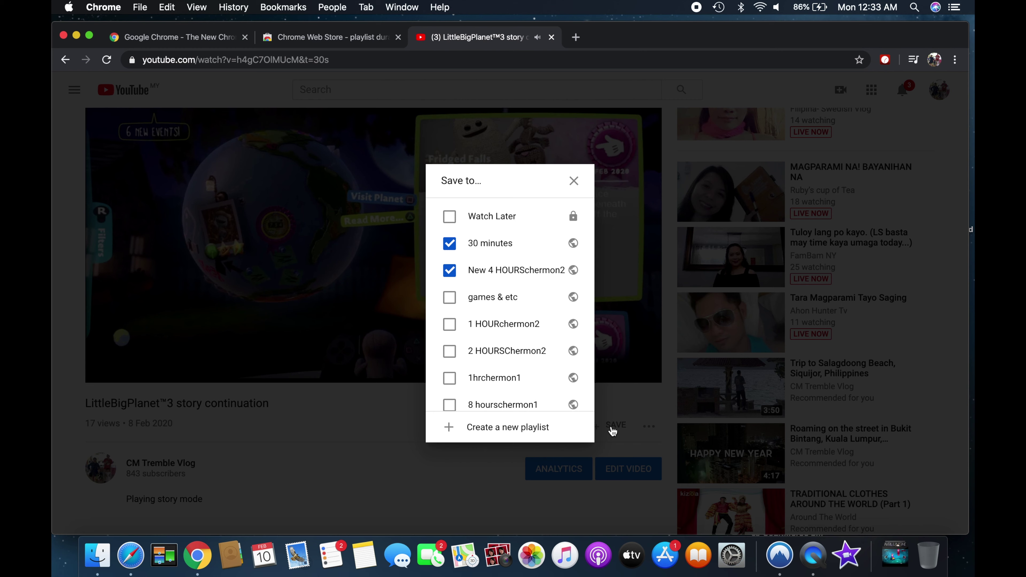
click(507, 432)
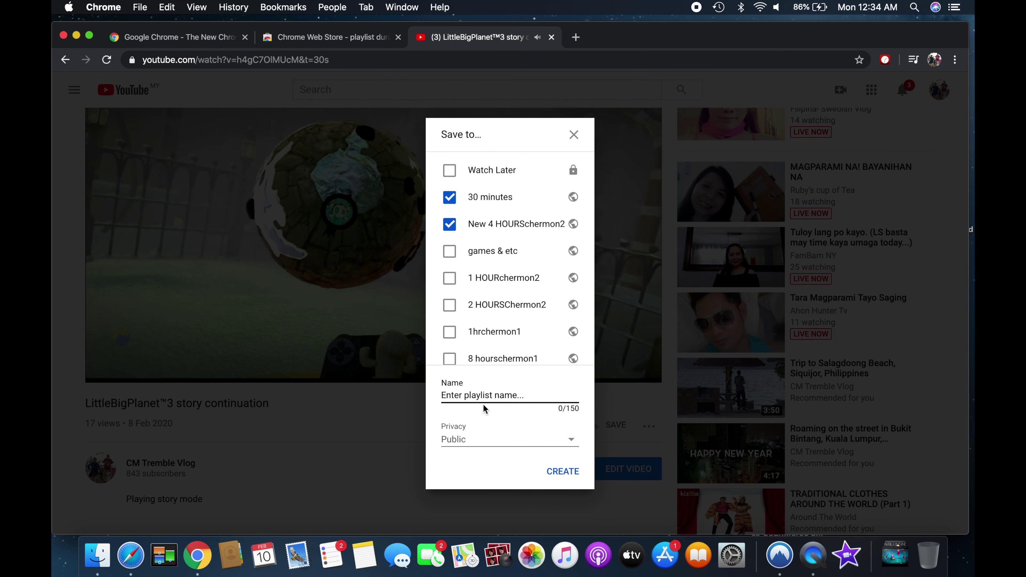
text(N)
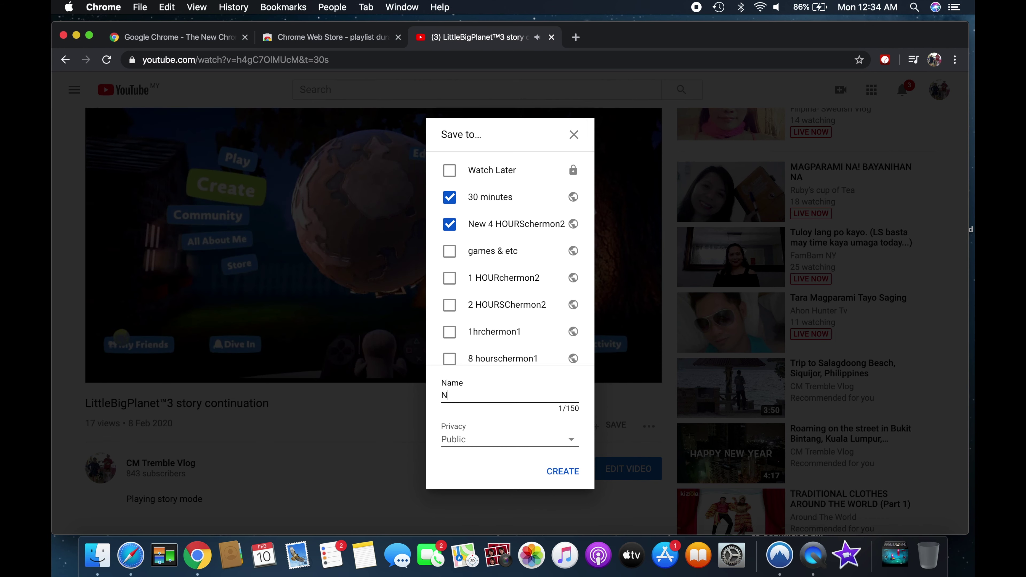
text(ew 30 minutes)
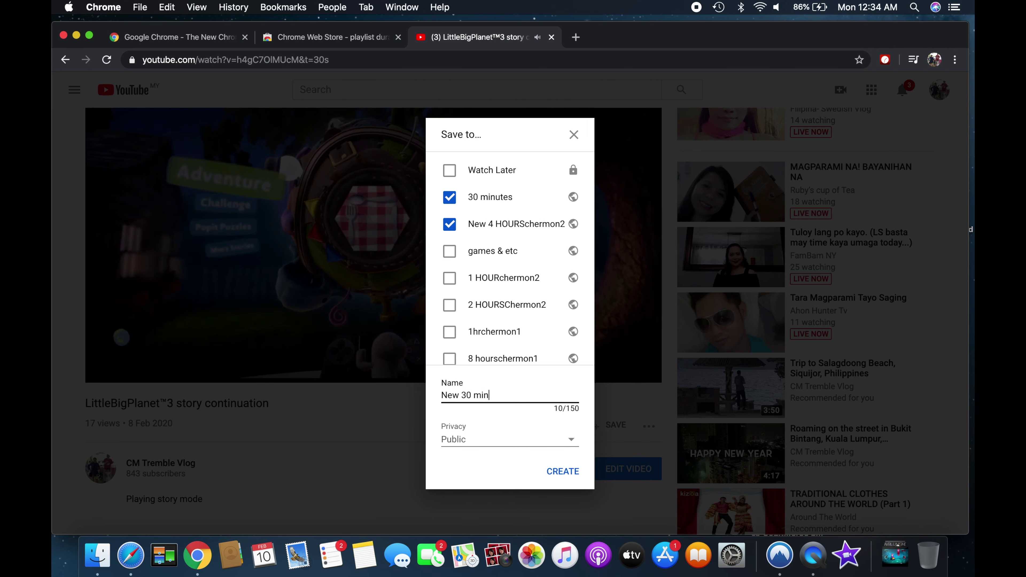
click(556, 474)
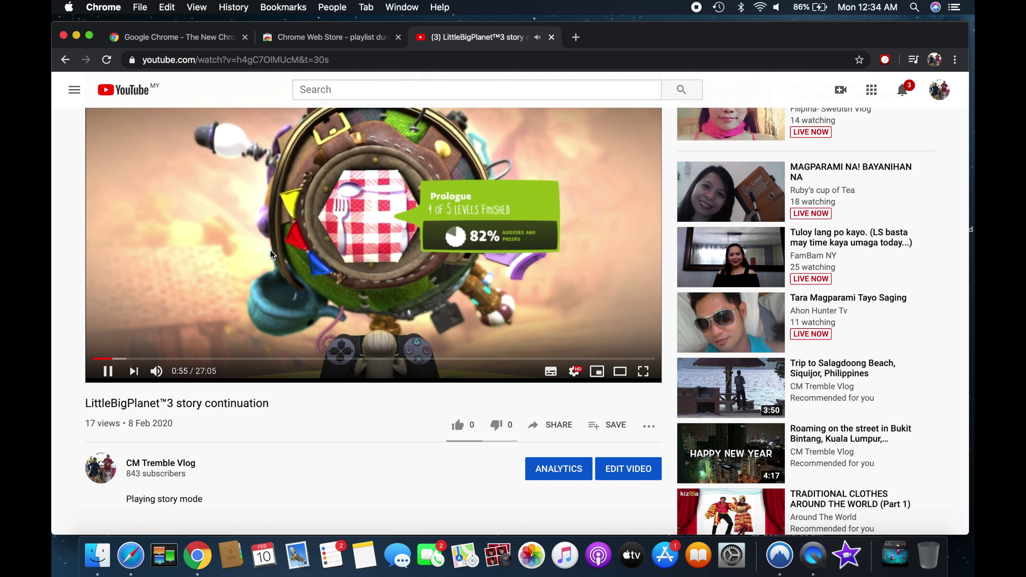
Step: Return to the channel's uploads and save "A View From Our Window" to the "New 30 minutes" playlist
click(63, 61)
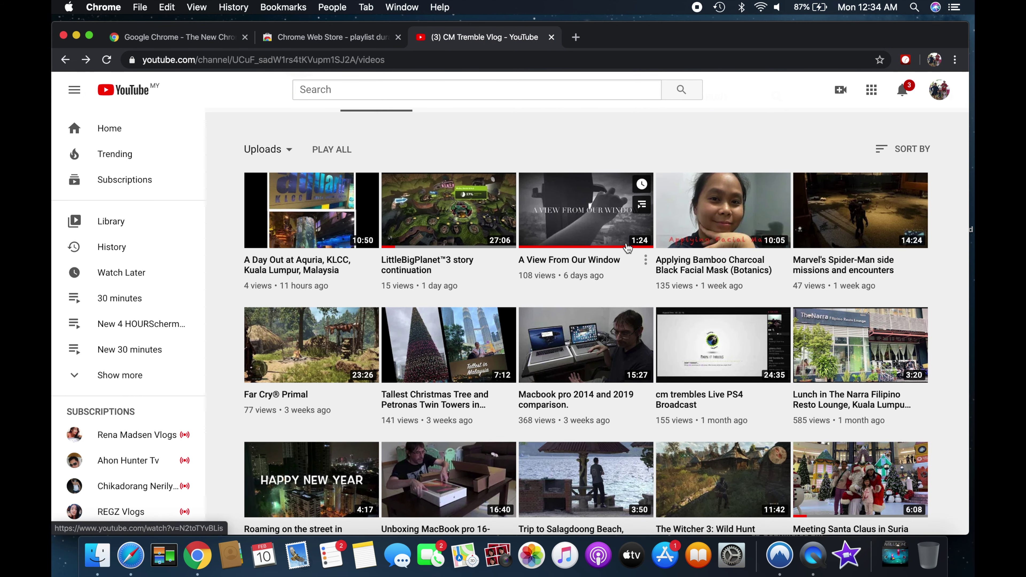
click(578, 226)
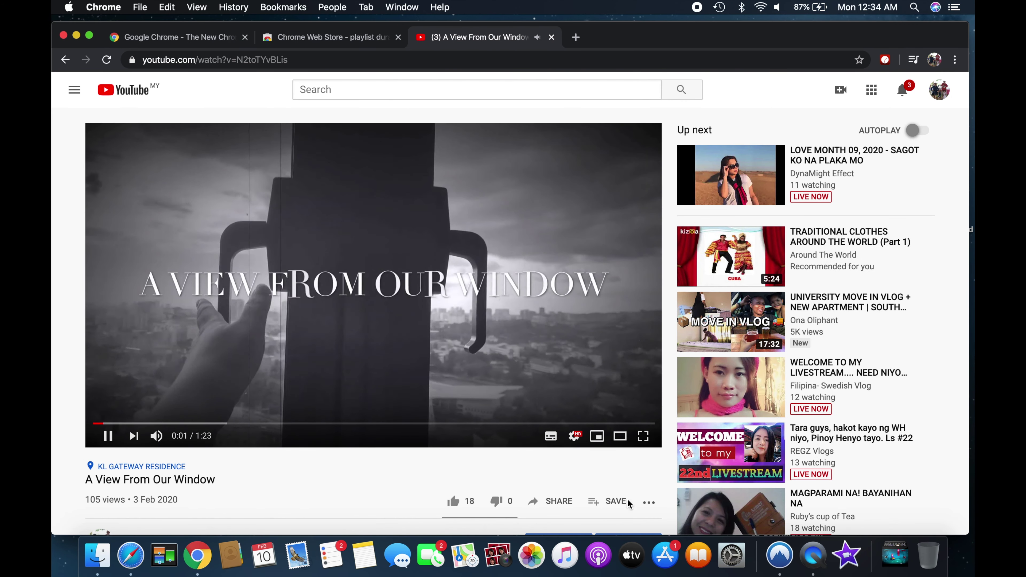
click(615, 508)
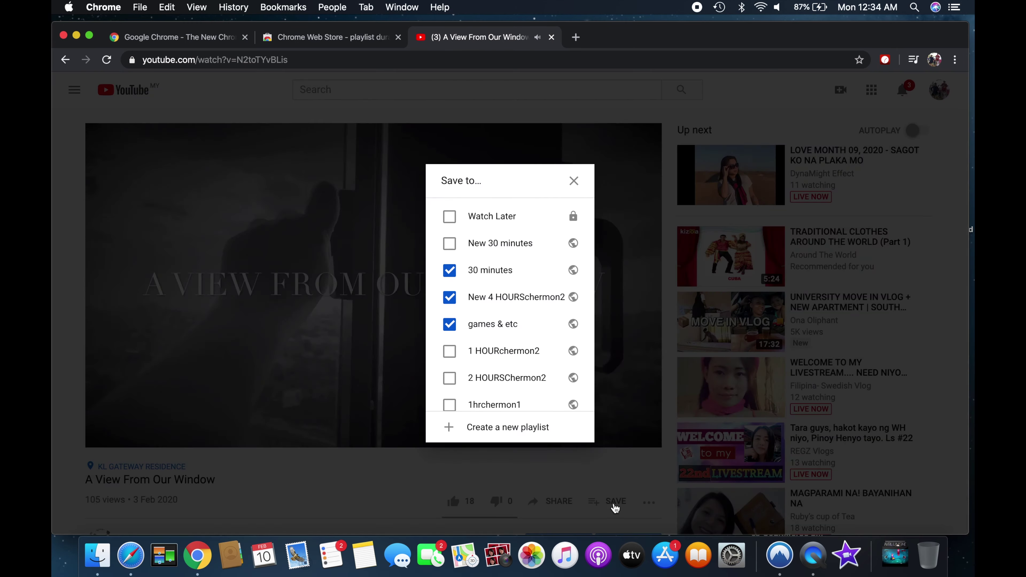
click(455, 243)
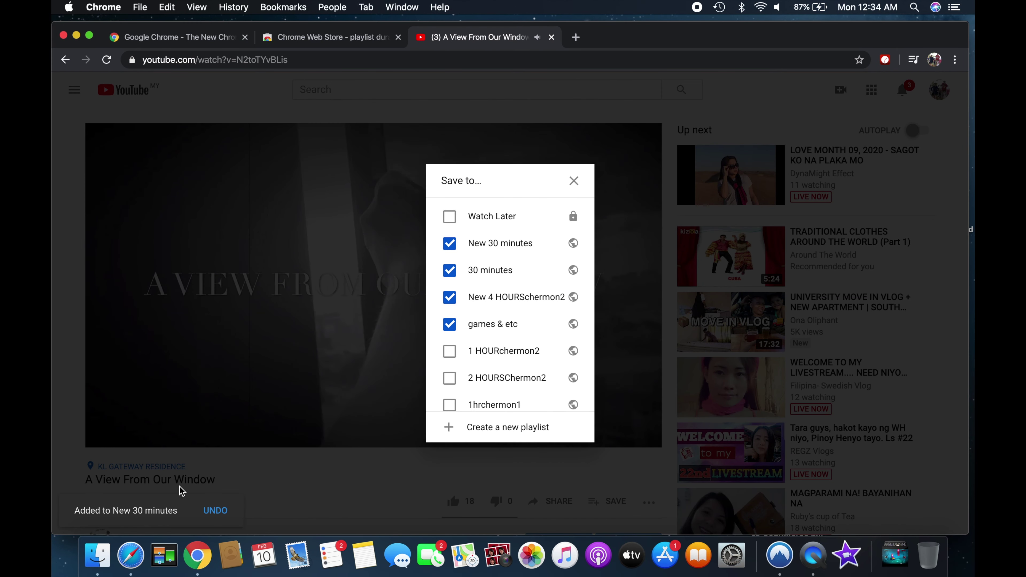
click(574, 181)
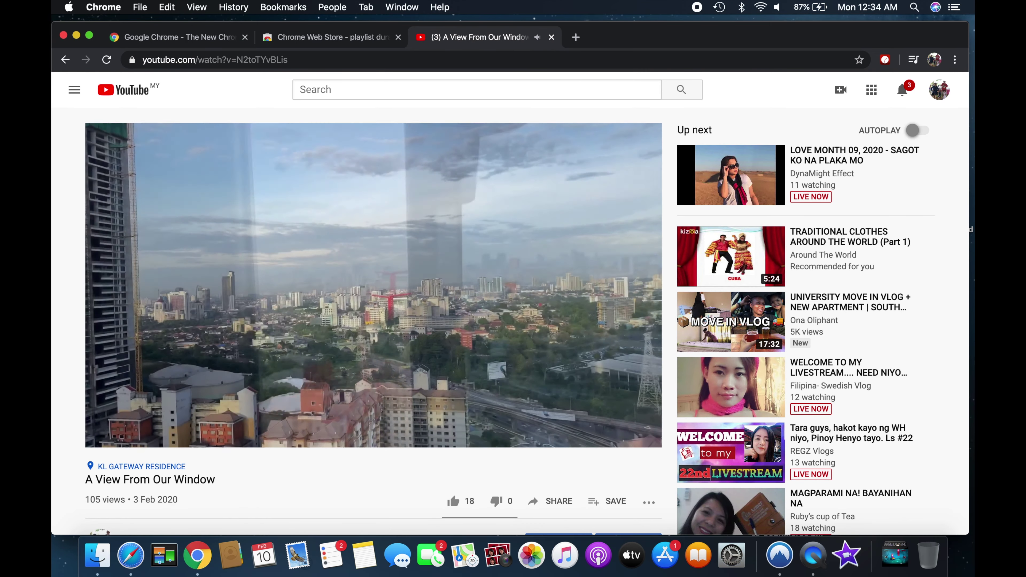
Step: Open the channel's full "New 30 minutes" playlist and reload it in the classic layout by appending "&disable_polymer=true" to its address
click(940, 96)
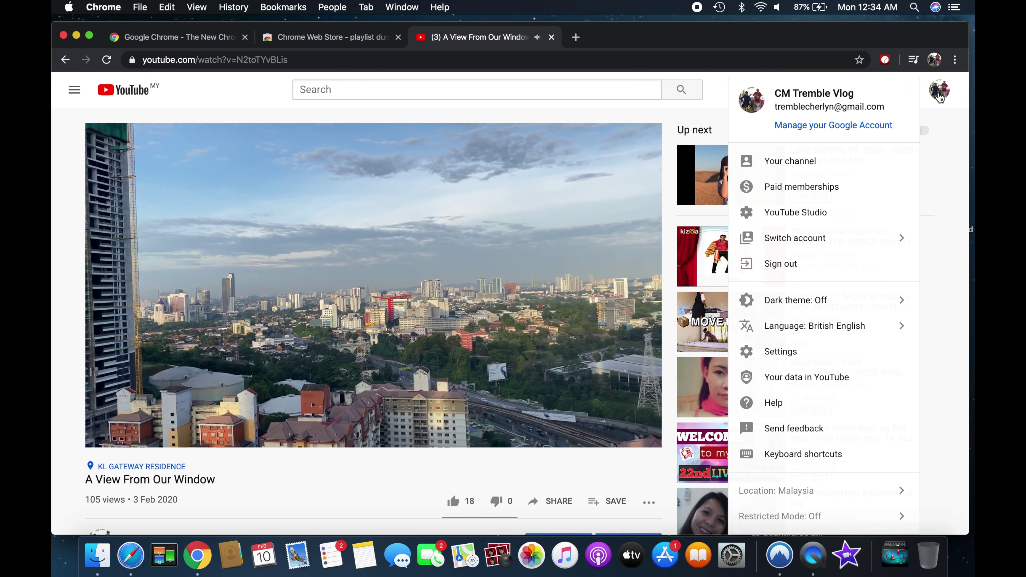
click(870, 164)
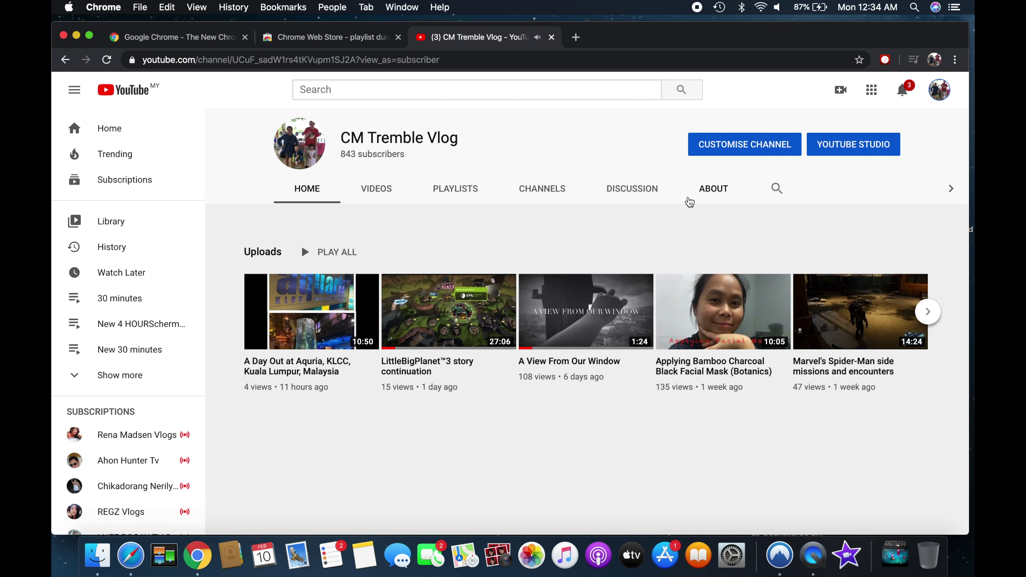
click(457, 189)
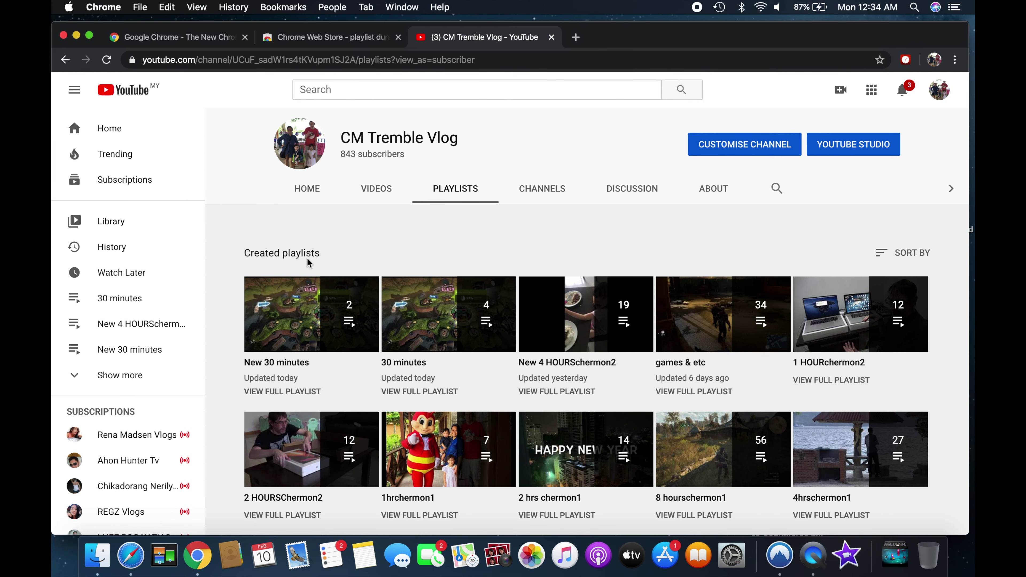
click(288, 395)
click(319, 60)
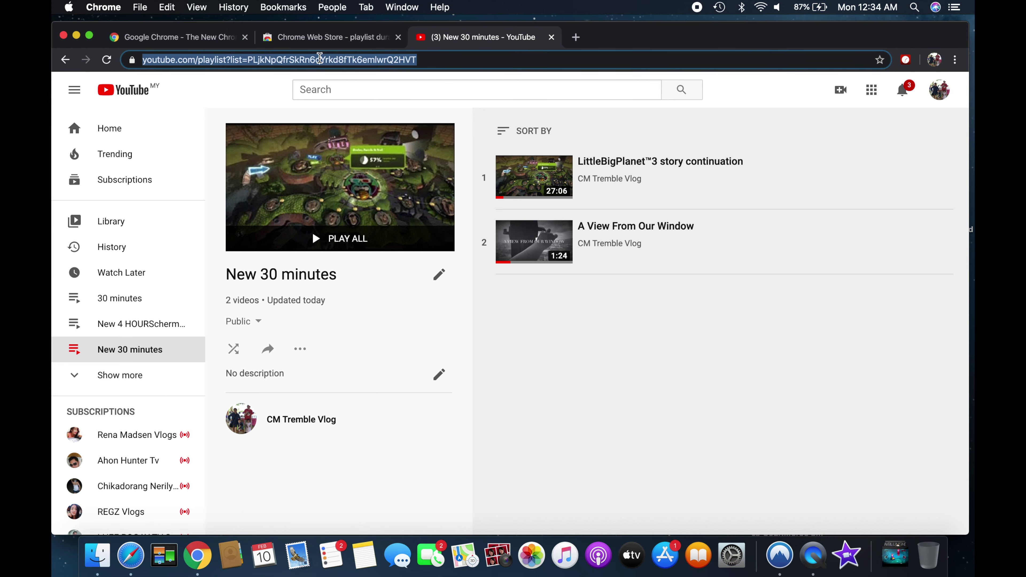
key(Return)
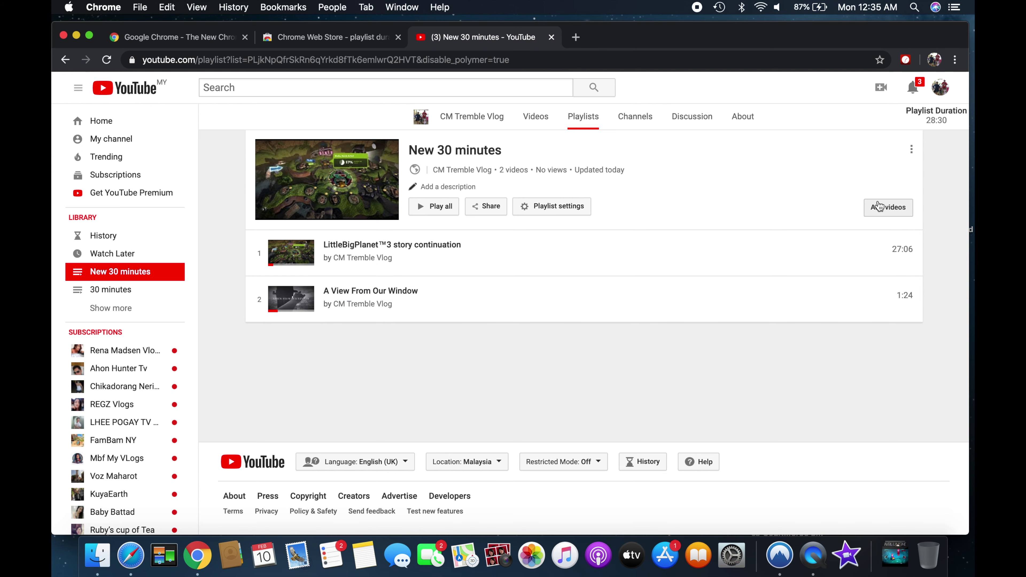
Step: Start adding a video to the playlist, and copy the address of "A View From Our Window" from the channel's uploads in a new browser tab
click(884, 209)
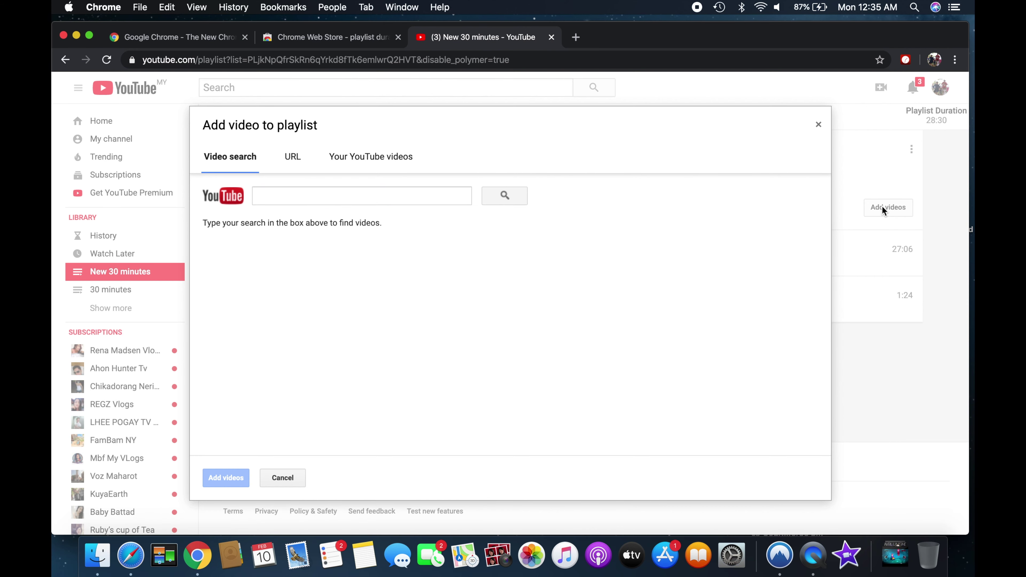
click(577, 38)
text(yo)
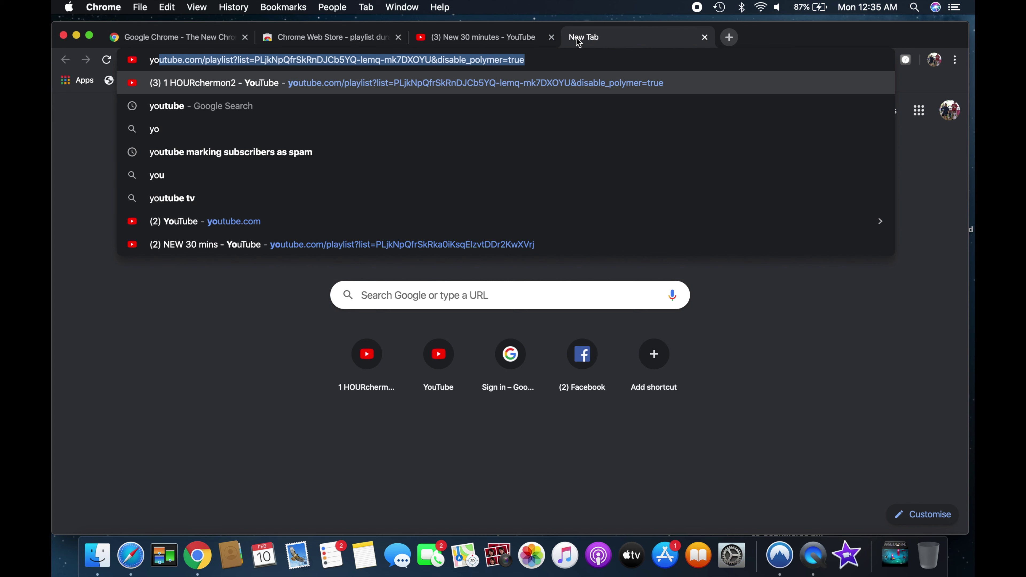
key(Return)
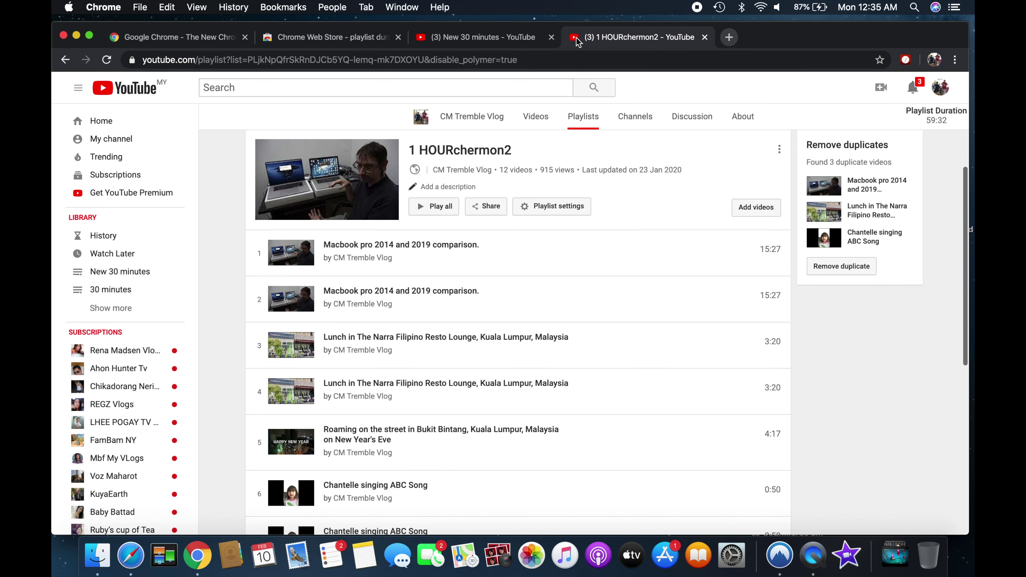
click(531, 120)
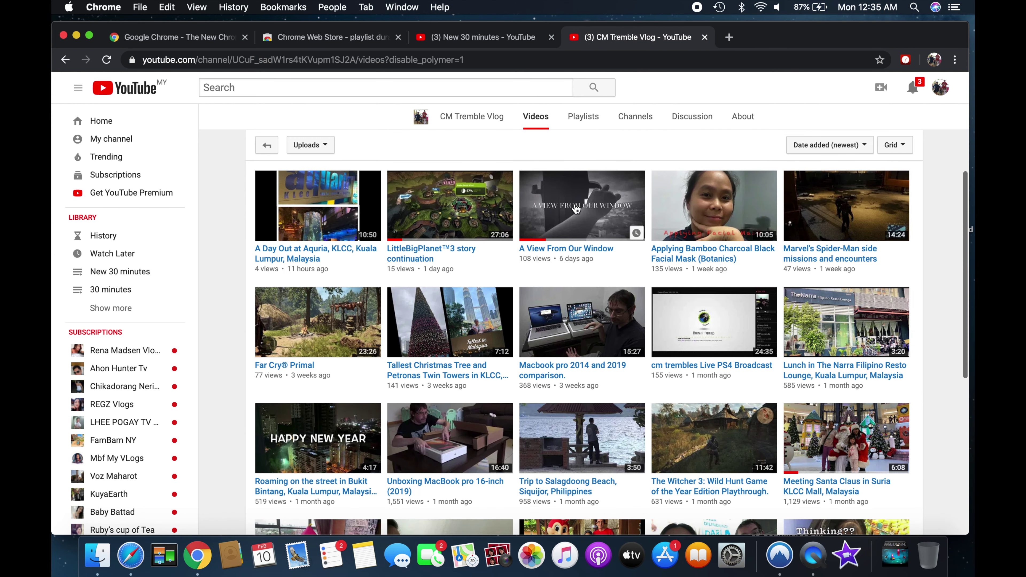
click(576, 209)
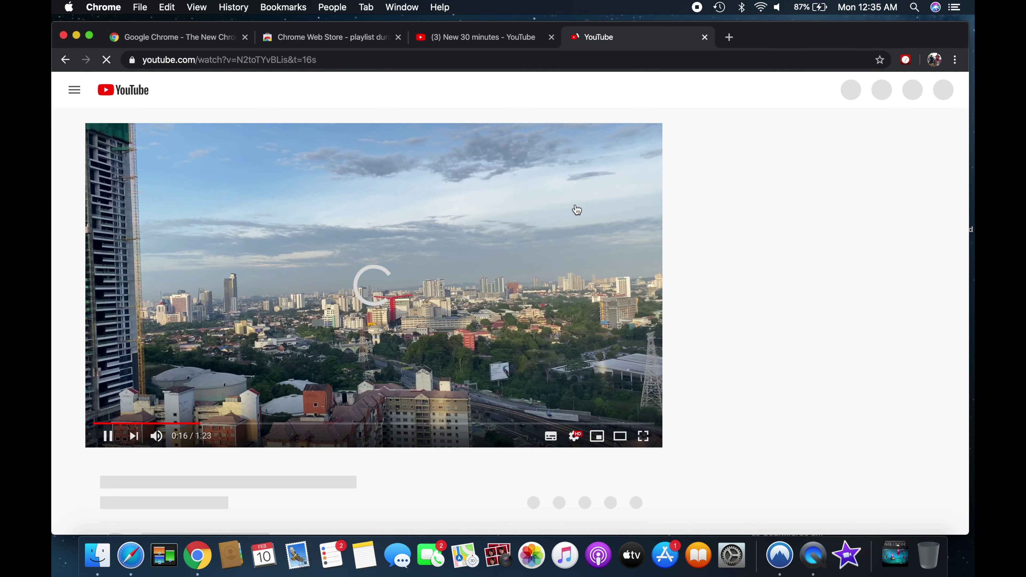
click(279, 60)
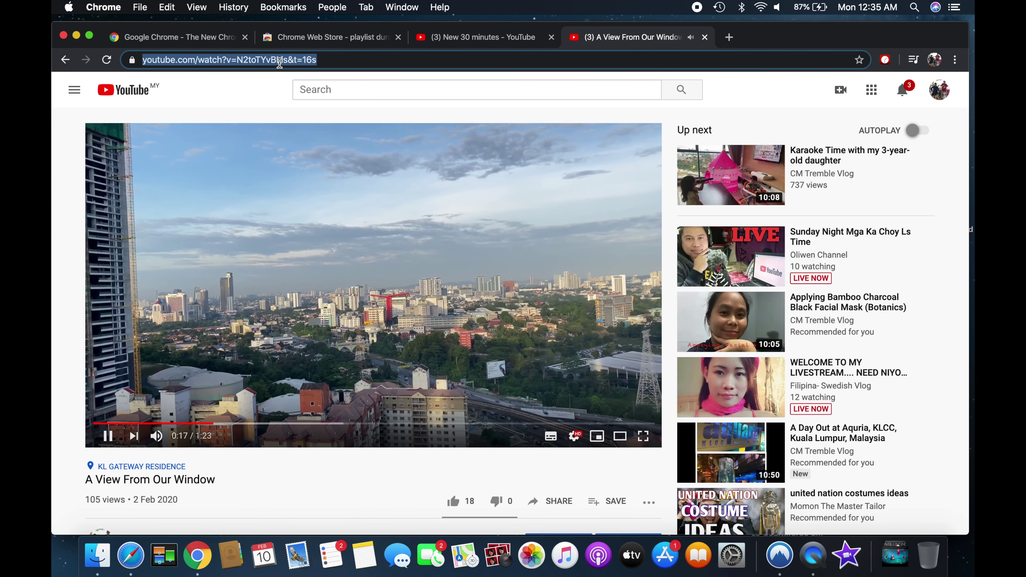
click(468, 39)
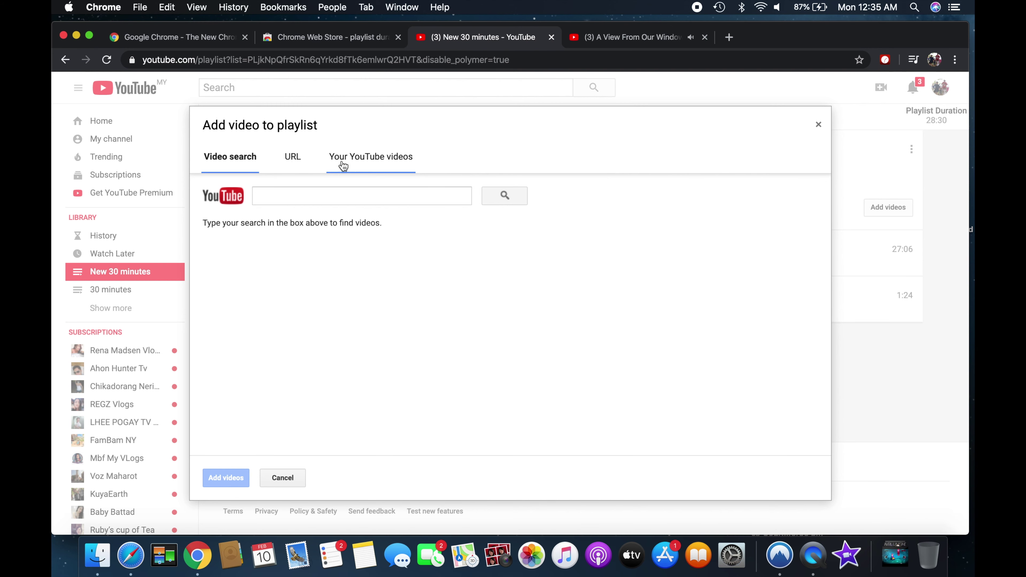
click(298, 162)
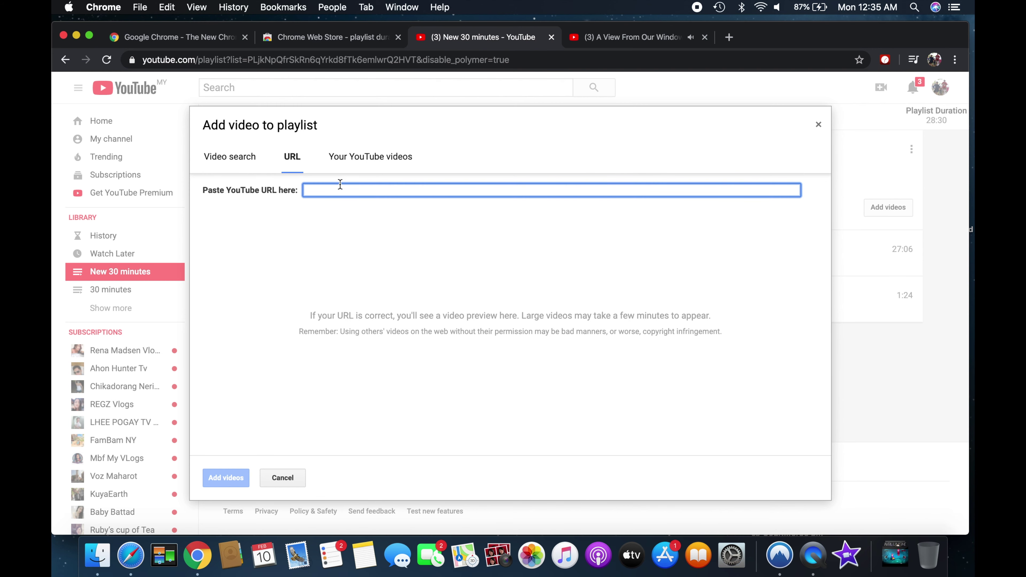
text(https://www.youtube.com/watch?v=N2toTYvBLis&t=16s)
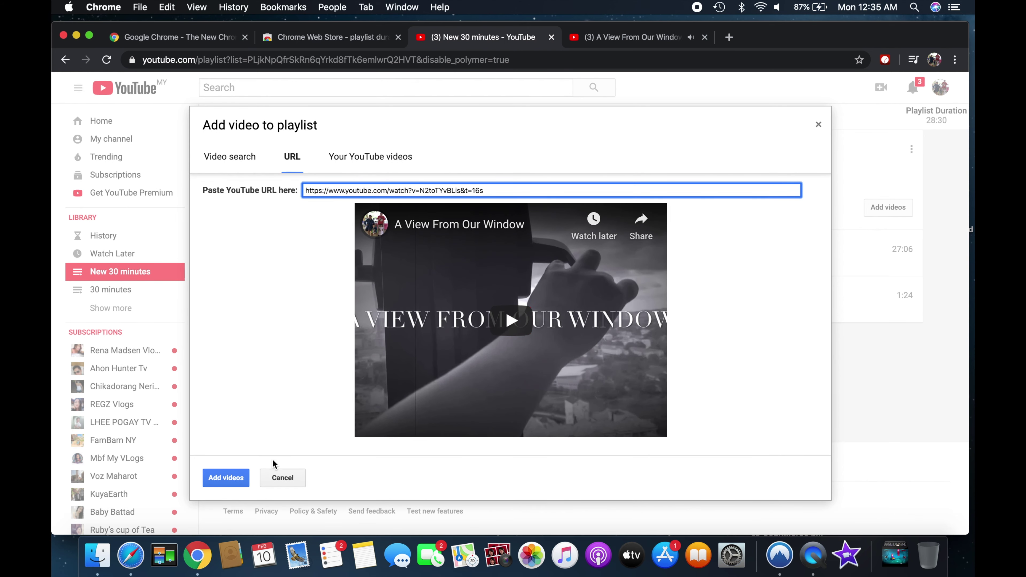
click(226, 478)
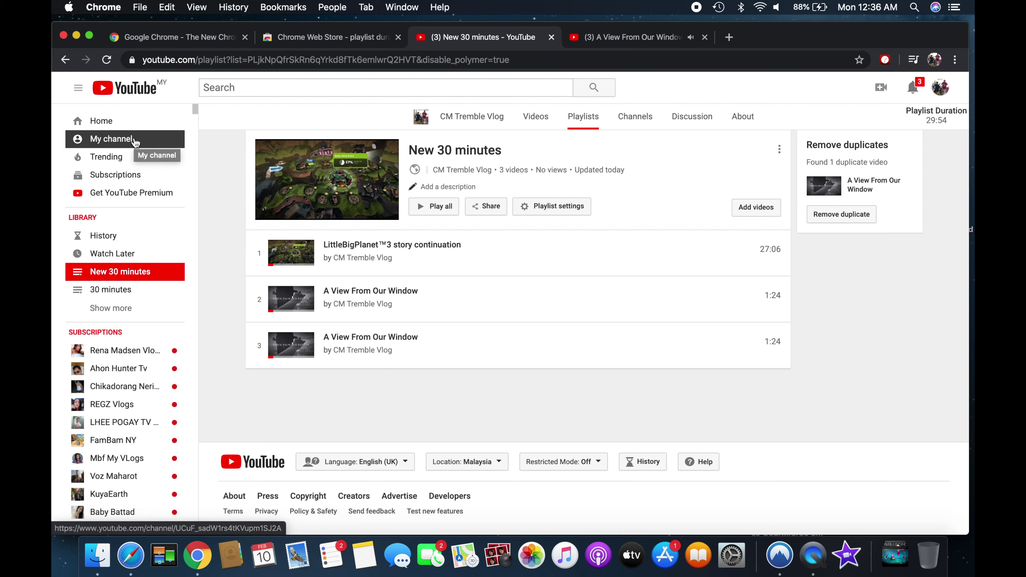
Step: Open "One Day Isang Araw" from the channel's uploaded videos and save it to the "New 30 minutes" playlist
click(532, 123)
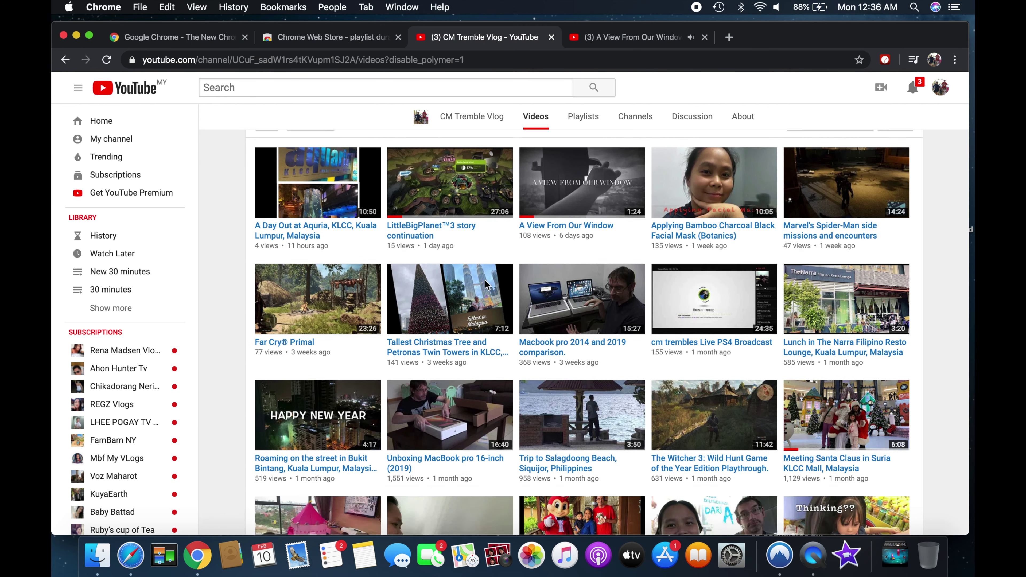
scroll(489, 283, down, 10)
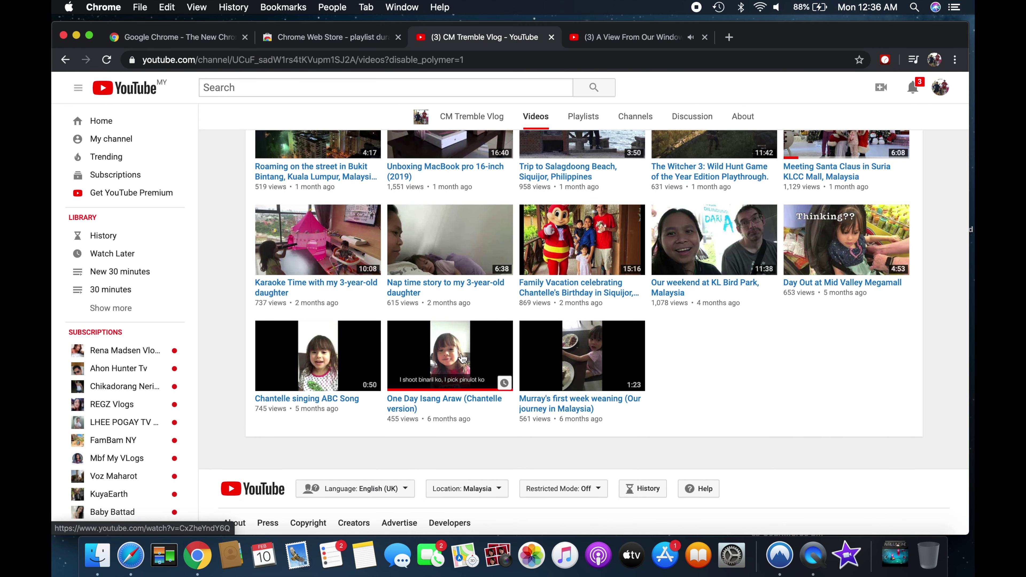
click(463, 356)
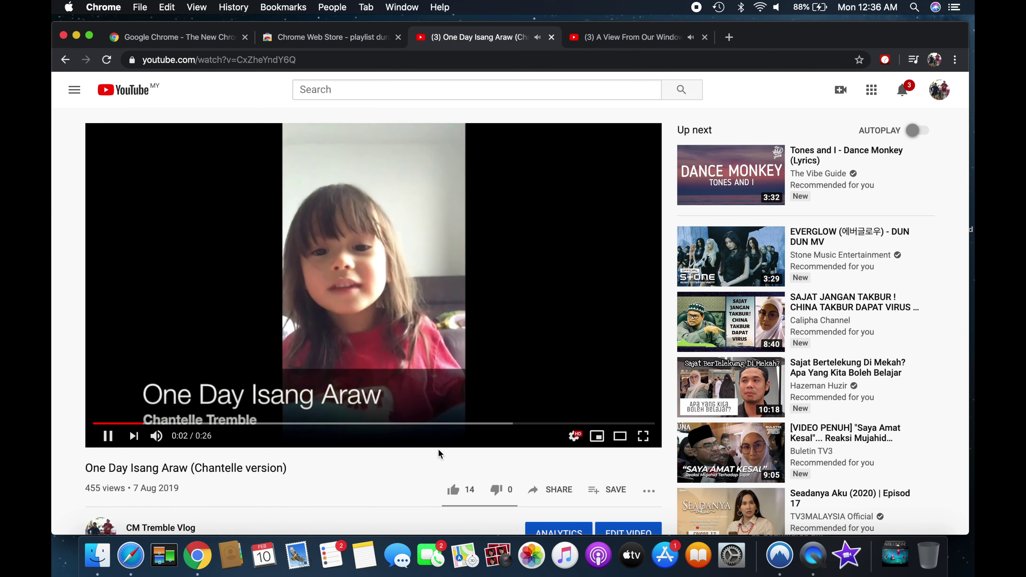
scroll(438, 449, down, 1)
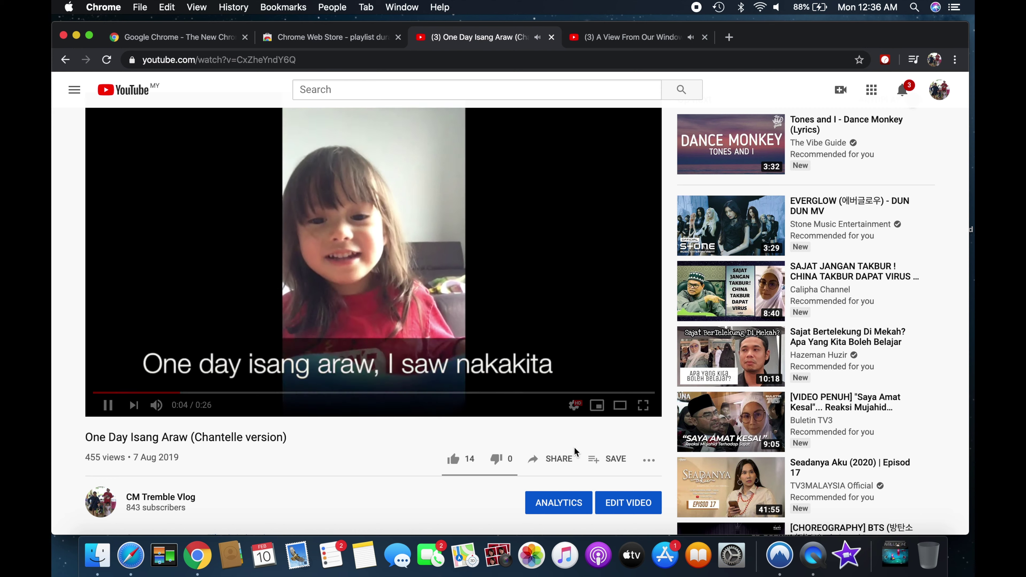
click(605, 460)
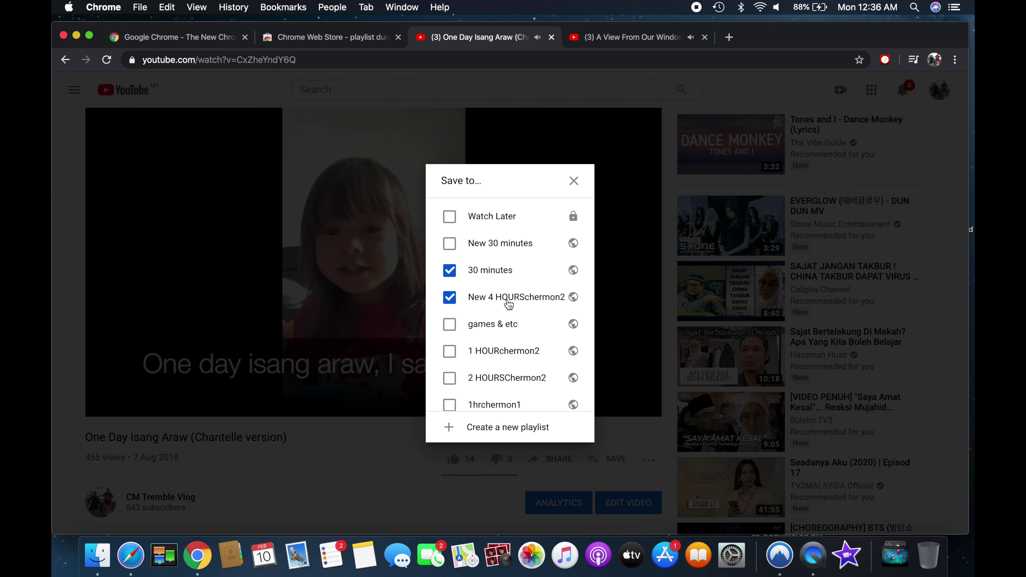
click(450, 243)
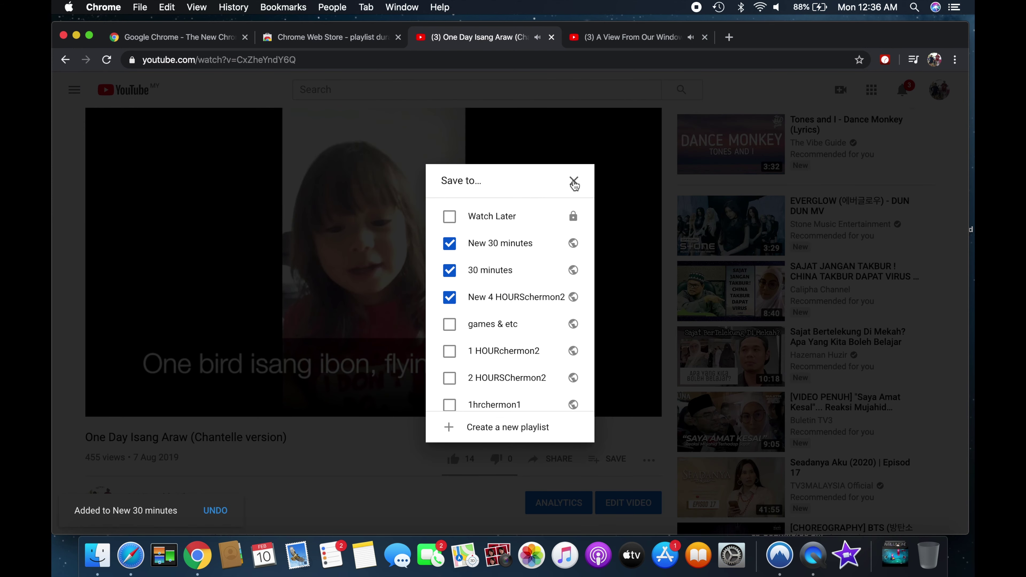
Step: Close the save dialog, open the full "New 30 minutes" playlist from the channel's created playlists, and reload its page
click(574, 181)
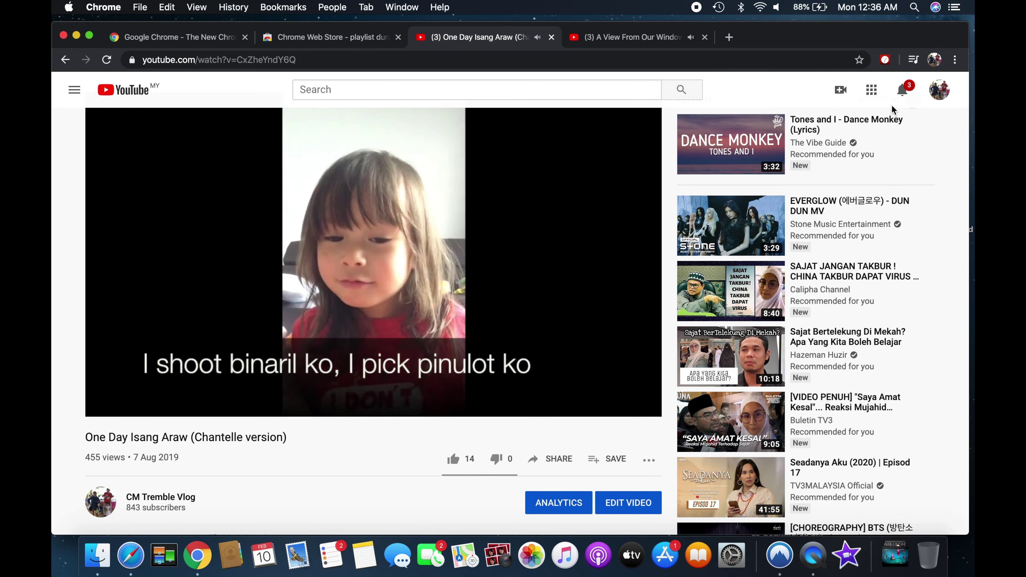
click(939, 90)
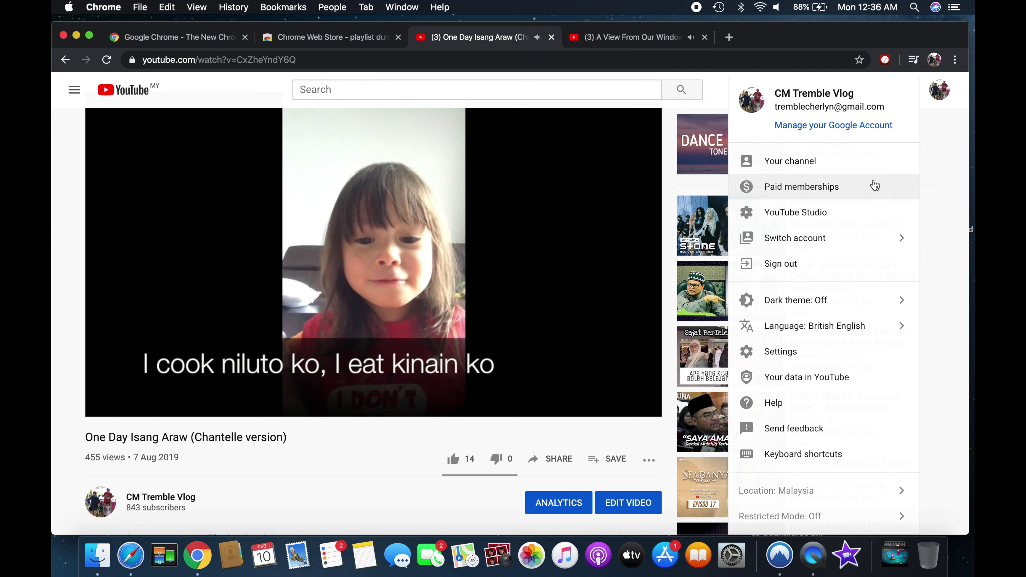
click(880, 167)
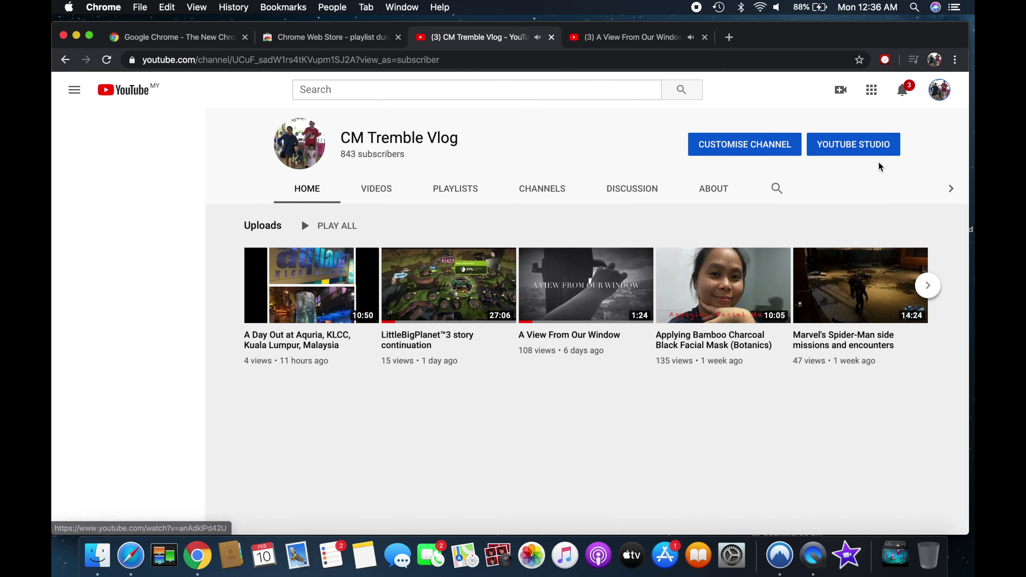
click(475, 195)
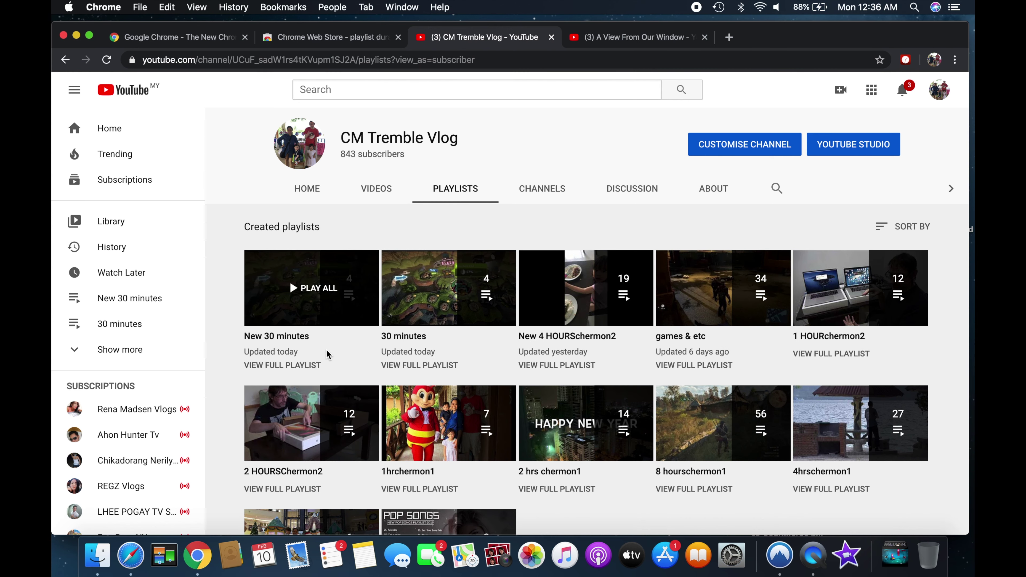
click(293, 365)
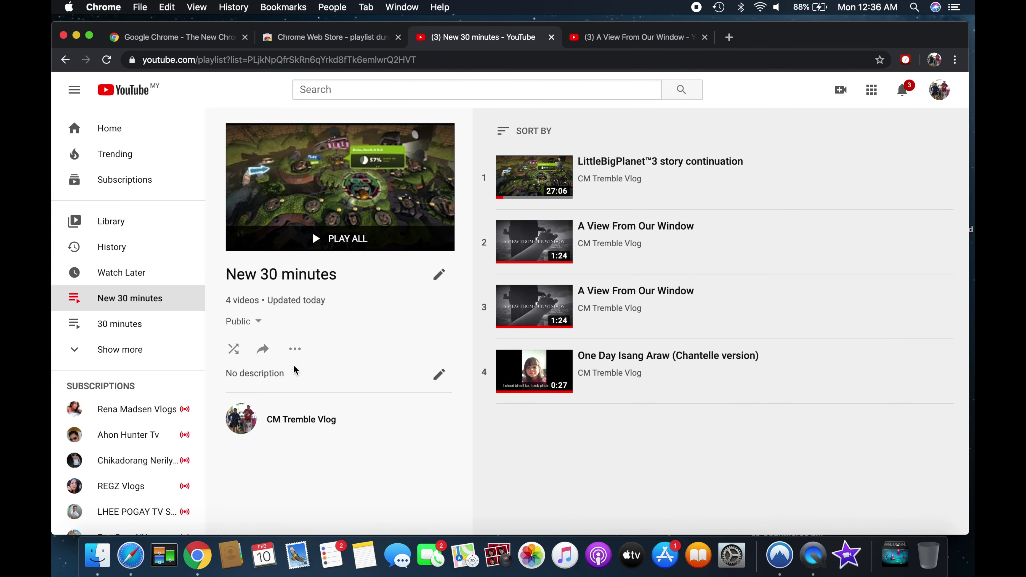
click(355, 59)
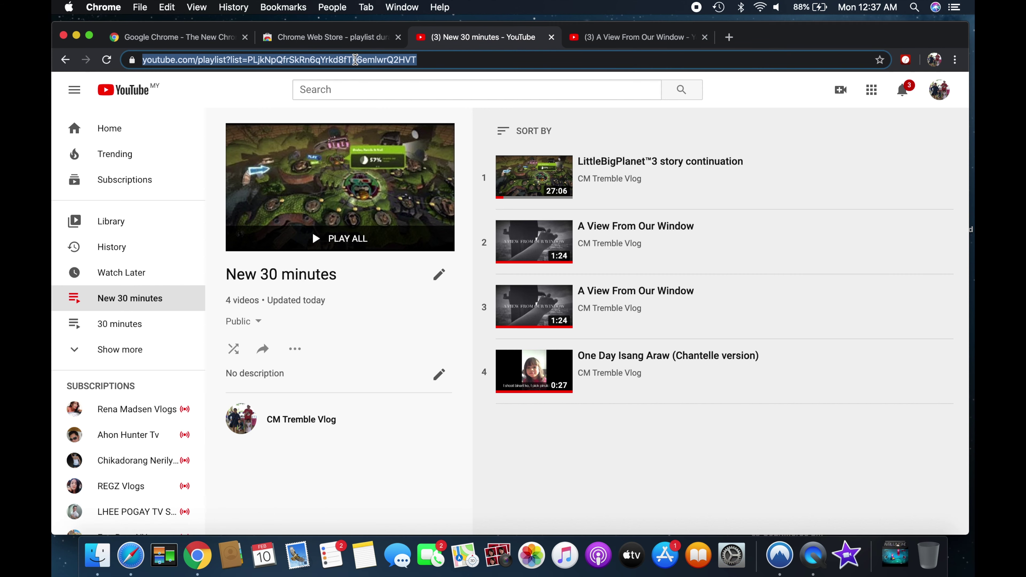
key(Return)
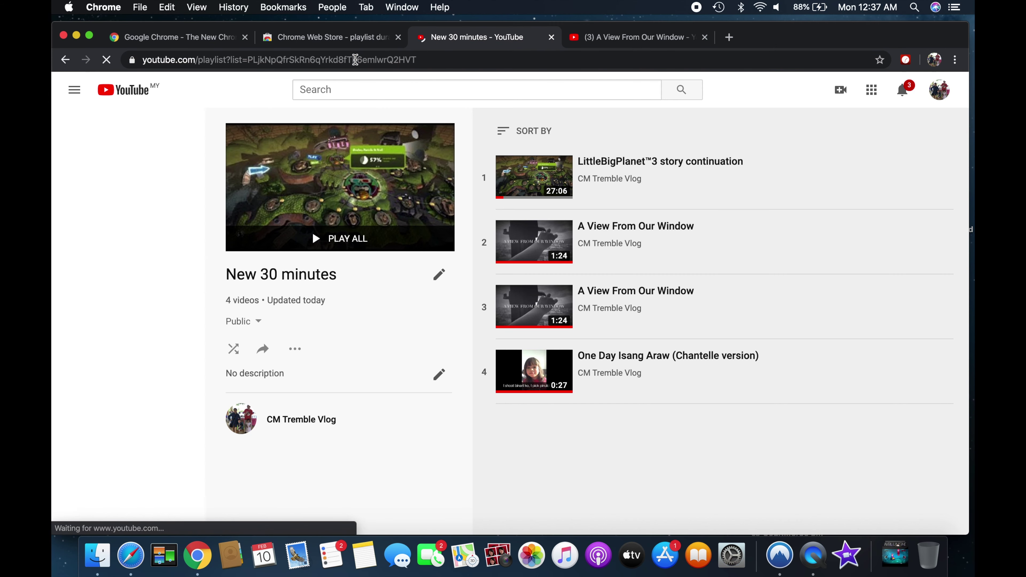